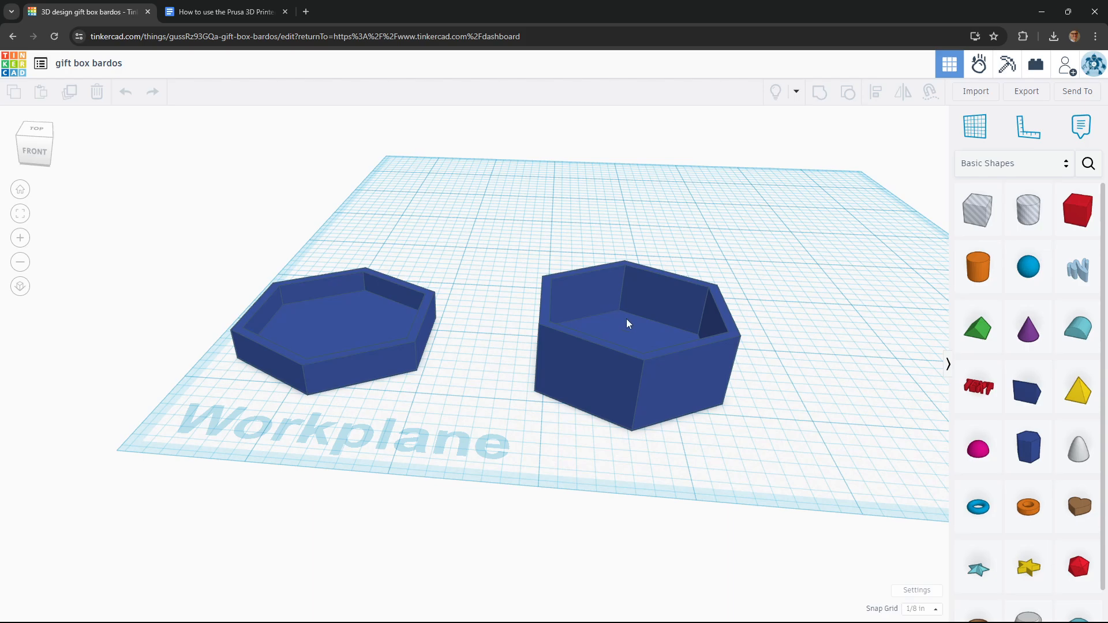
Step: Export everything in the gift box design as an STL file and close the design's browser tab
{"action": "left_click", "coordinate": [1033, 93]}
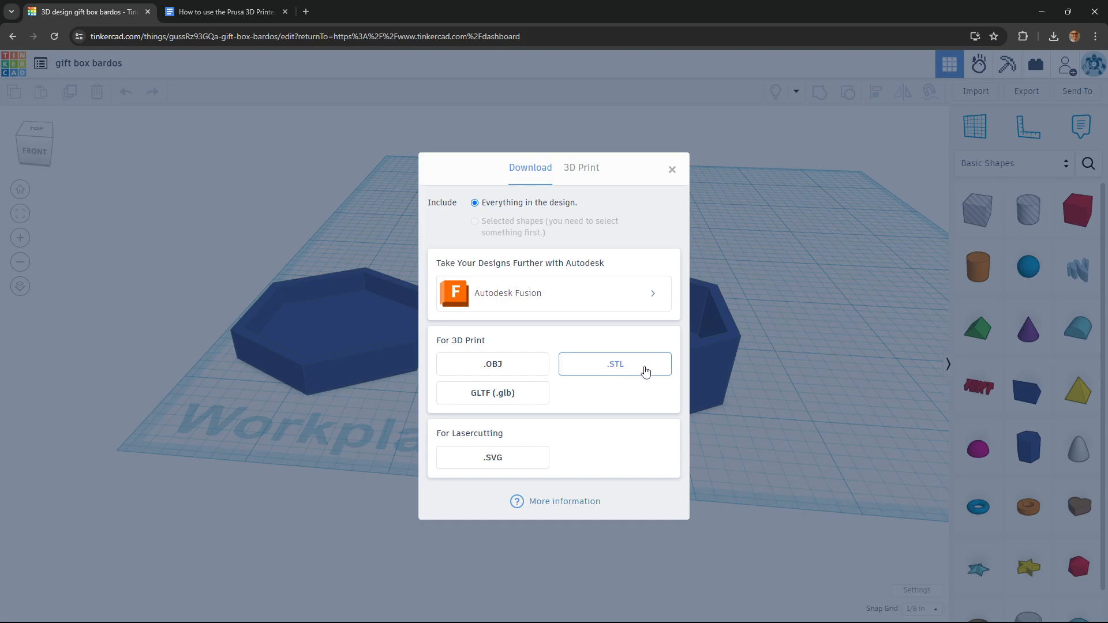
{"action": "left_click", "coordinate": [645, 371]}
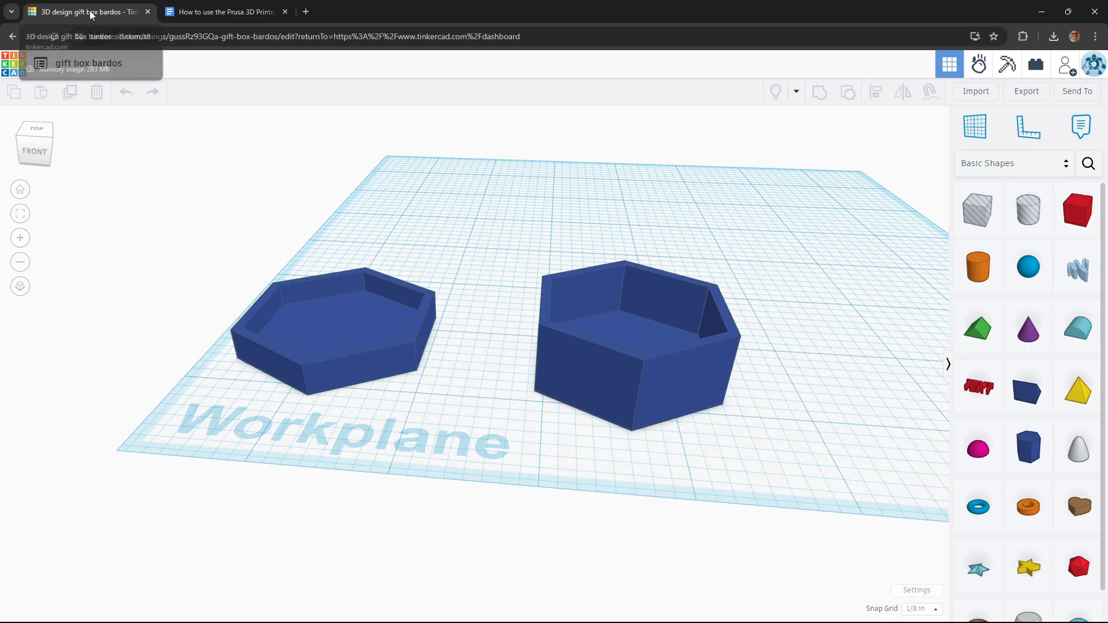
{"action": "left_click", "coordinate": [148, 12]}
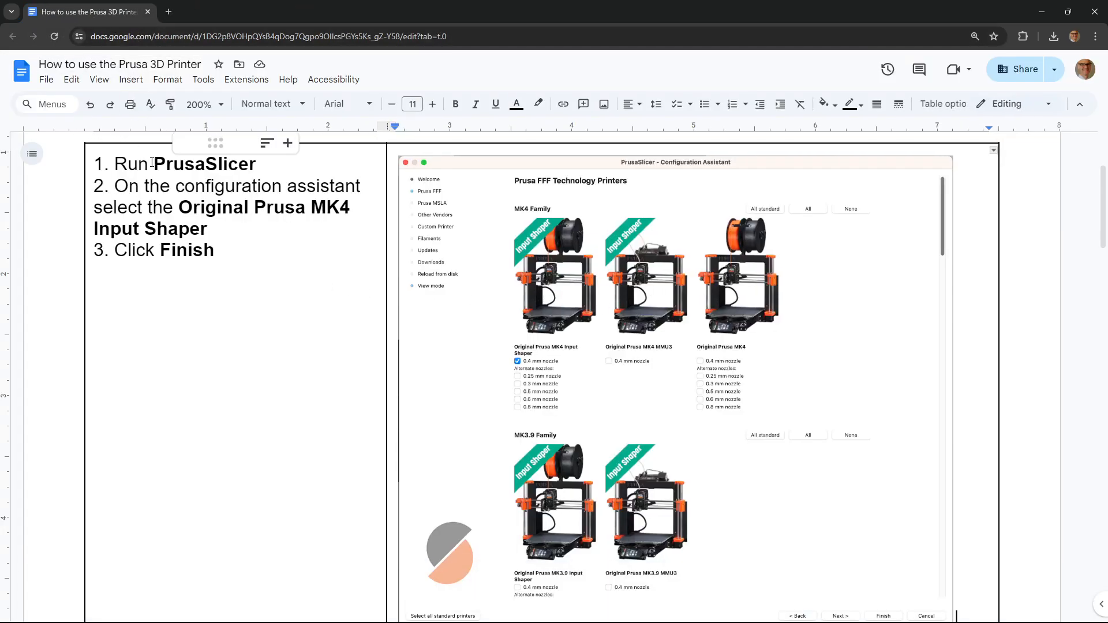
Step: Highlight PrusaSlicer and Original Prusa MK4 Input Shaper in the instruction document's setup steps
{"action": "left_click_drag", "start_coordinate": [152, 163], "coordinate": [256, 163]}
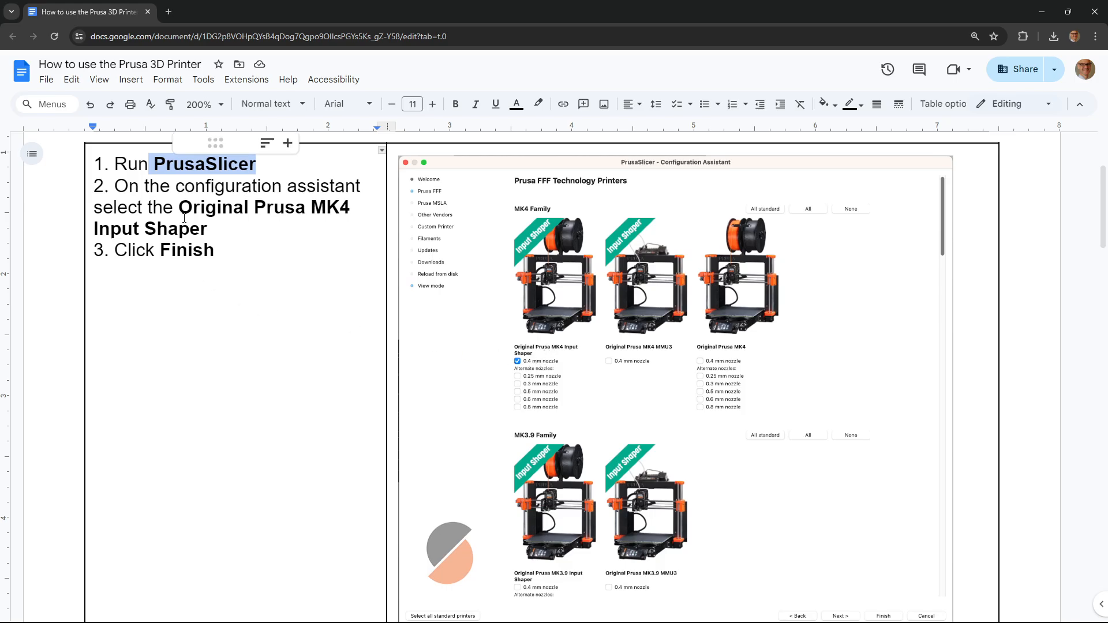
{"action": "left_click_drag", "start_coordinate": [181, 206], "coordinate": [210, 234]}
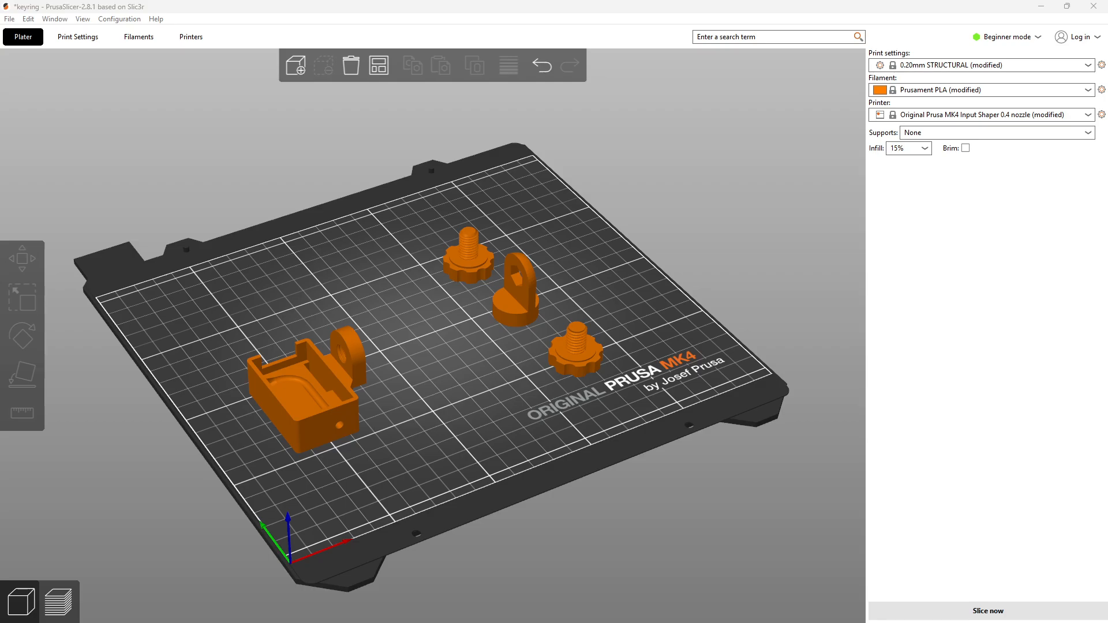
Step: Switch to PrusaSlicer, add x_axis_mount(1).stl to the build plate and move it to about X 121, Y 105
{"action": "left_click_drag", "start_coordinate": [0, 309], "coordinate": [428, 339]}
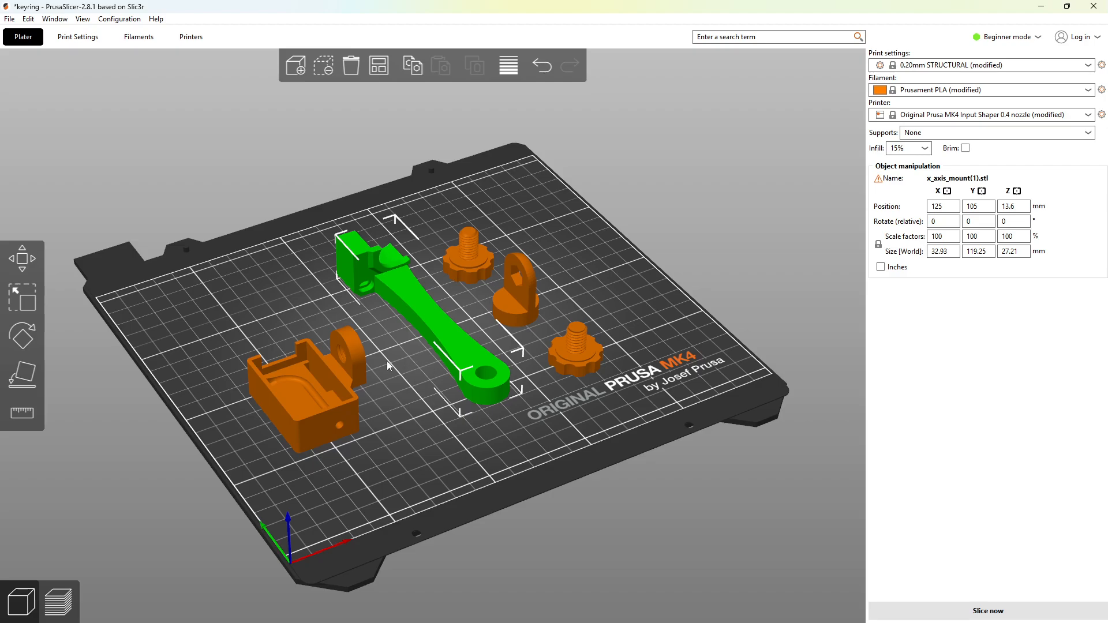
{"action": "left_click", "coordinate": [16, 262]}
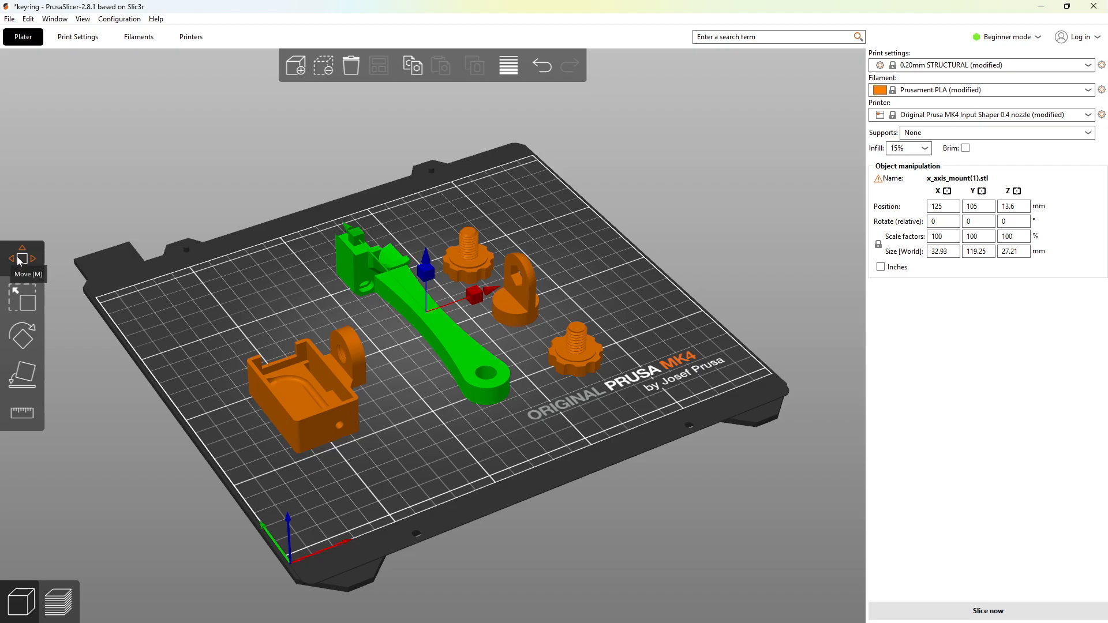
{"action": "mouse_move", "coordinate": [401, 293]}
{"action": "left_mouse_down"}
{"action": "mouse_move", "coordinate": [402, 281]}
{"action": "mouse_move", "coordinate": [401, 296]}
{"action": "left_mouse_up"}
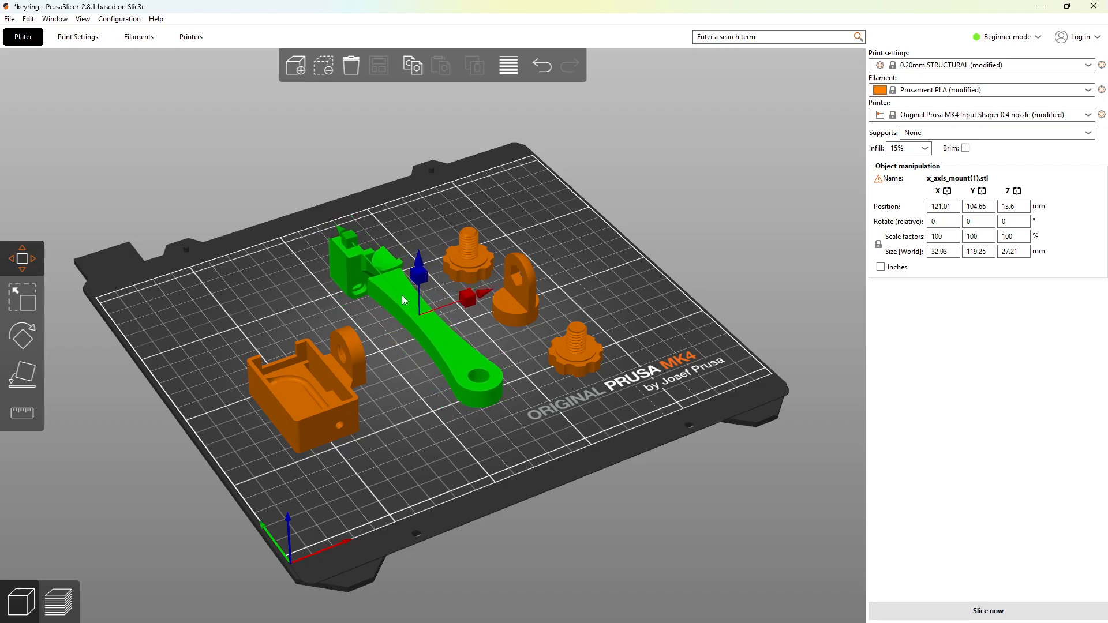
Step: Move both thumb screws, the round-based bracket and the housing closer to the long arm, placing the housing at about X 73, Y 98
{"action": "left_click_drag", "start_coordinate": [479, 264], "coordinate": [444, 249]}
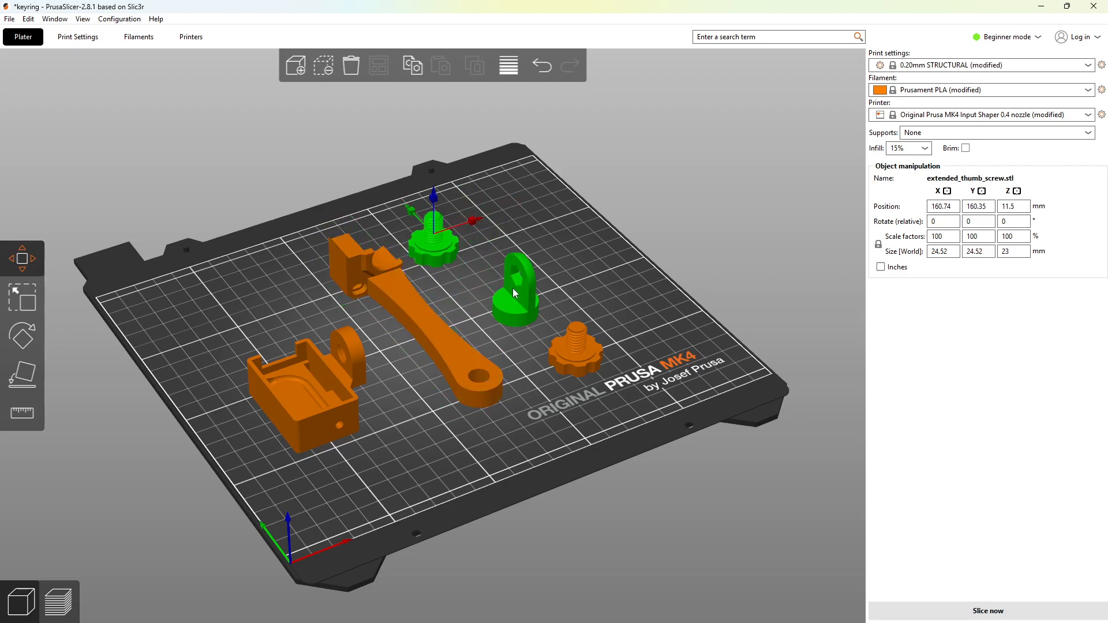
{"action": "left_click_drag", "start_coordinate": [514, 302], "coordinate": [482, 292]}
{"action": "left_click_drag", "start_coordinate": [562, 339], "coordinate": [529, 337]}
{"action": "left_click_drag", "start_coordinate": [329, 396], "coordinate": [344, 368]}
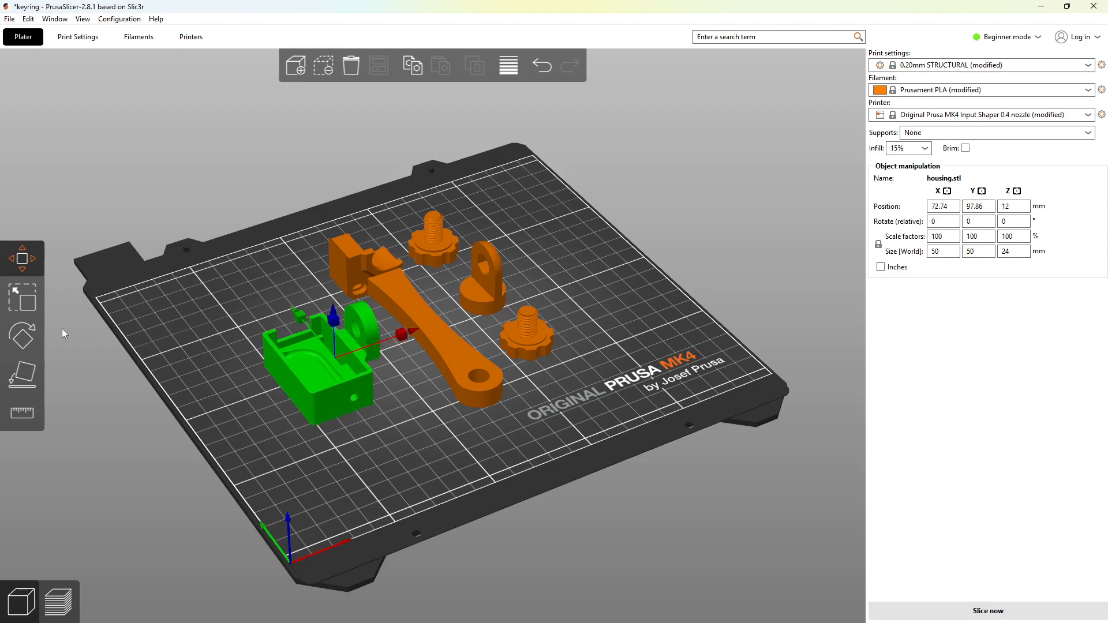
Step: Try rotating the housing about its Y axis, undo the rotation and deselect the housing
{"action": "left_click", "coordinate": [23, 336]}
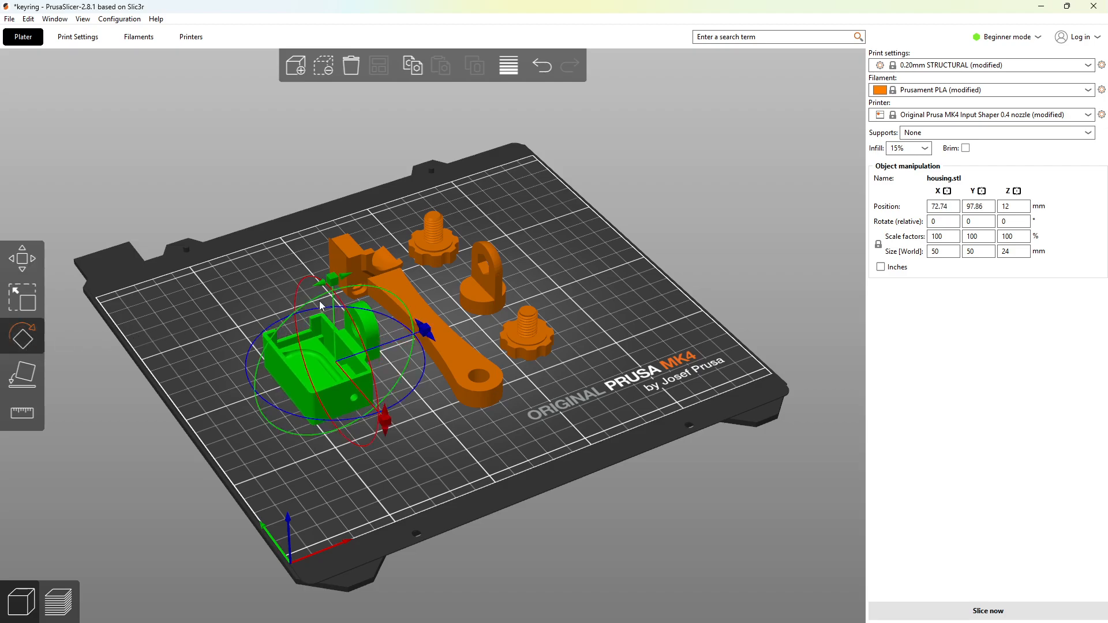
{"action": "left_click_drag", "start_coordinate": [320, 300], "coordinate": [276, 328]}
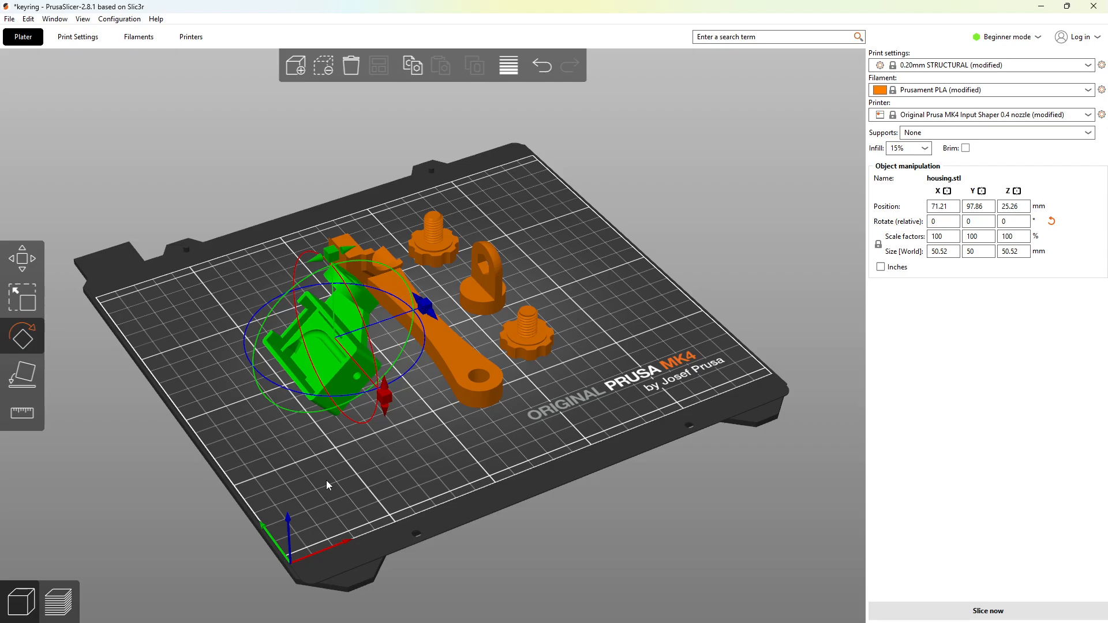
{"action": "key", "text": "ctrl+z"}
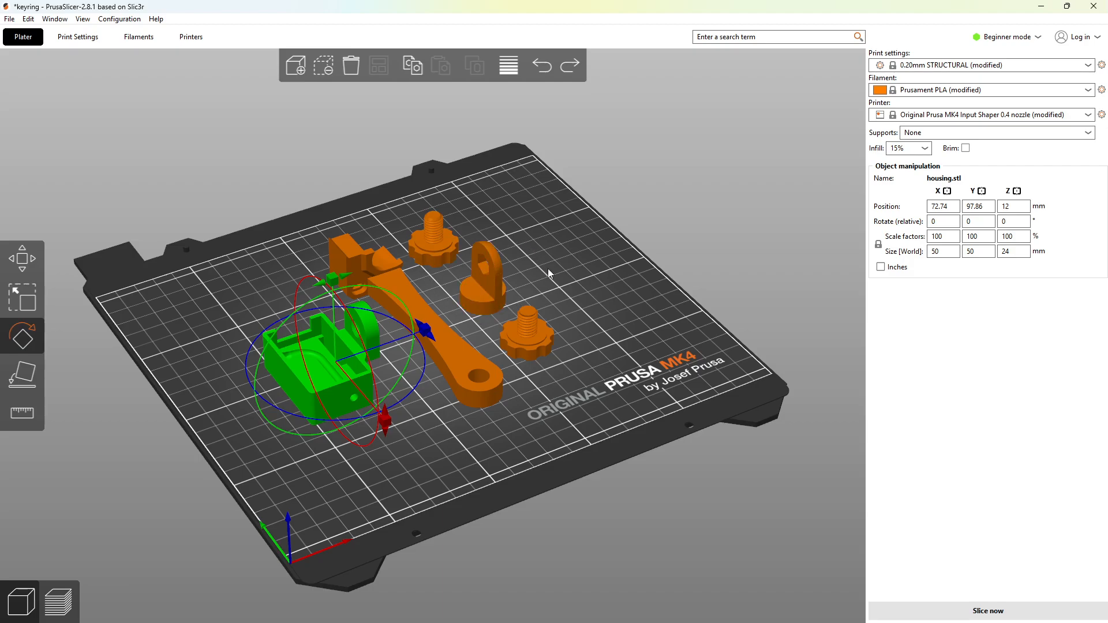
{"action": "left_click", "coordinate": [592, 309]}
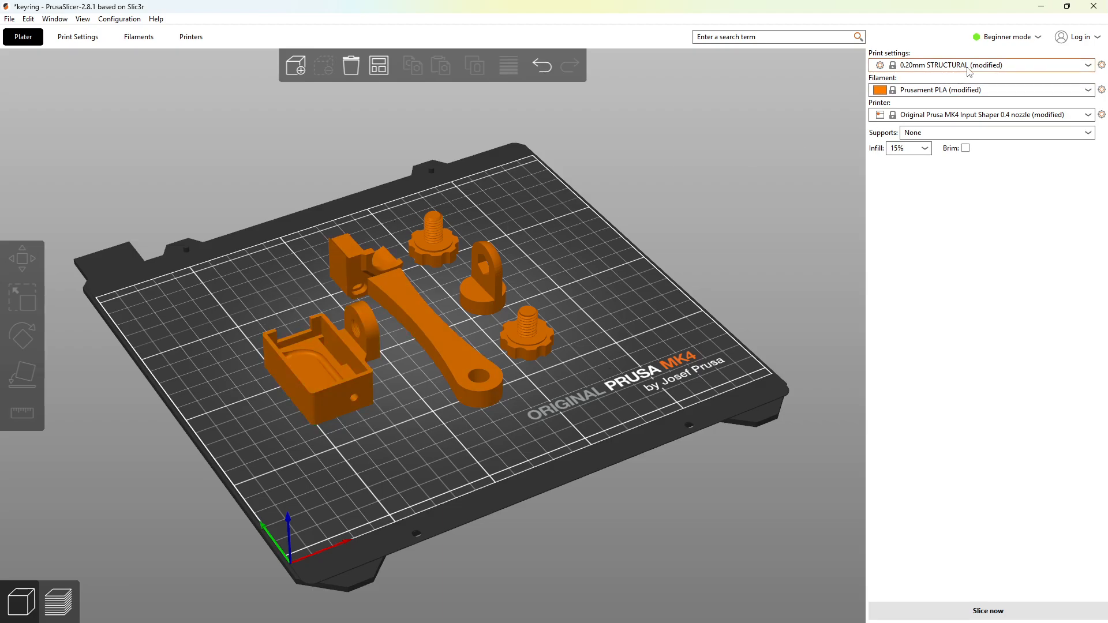
Step: Review the selected print settings, the available filament presets and the selected printer without changing them
{"action": "left_click", "coordinate": [1032, 70]}
{"action": "left_click", "coordinate": [1032, 70]}
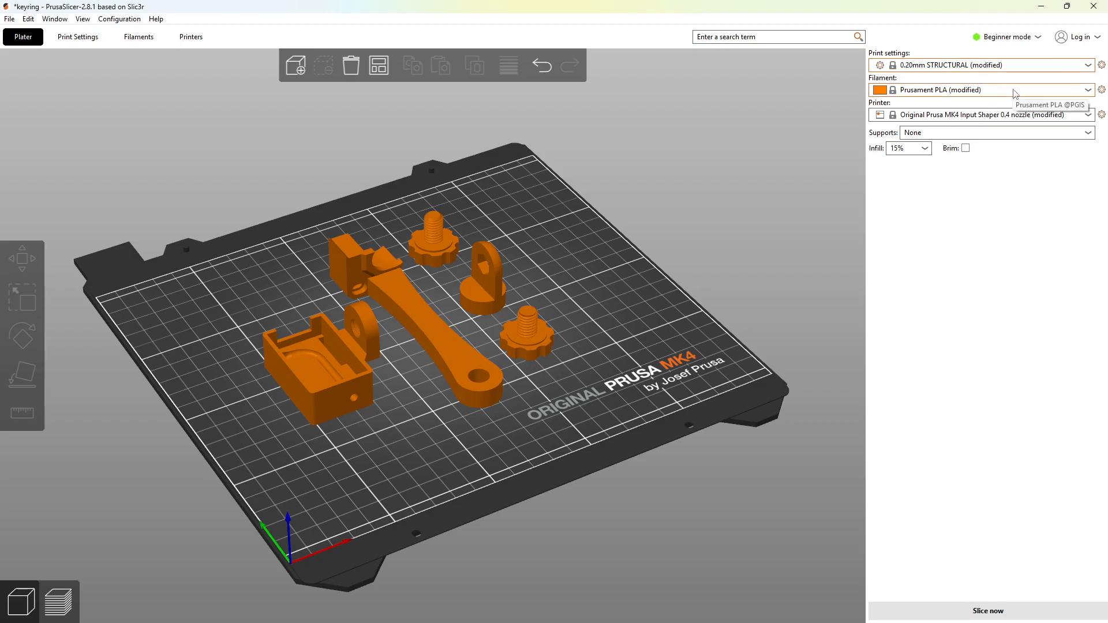
{"action": "left_click", "coordinate": [1015, 91]}
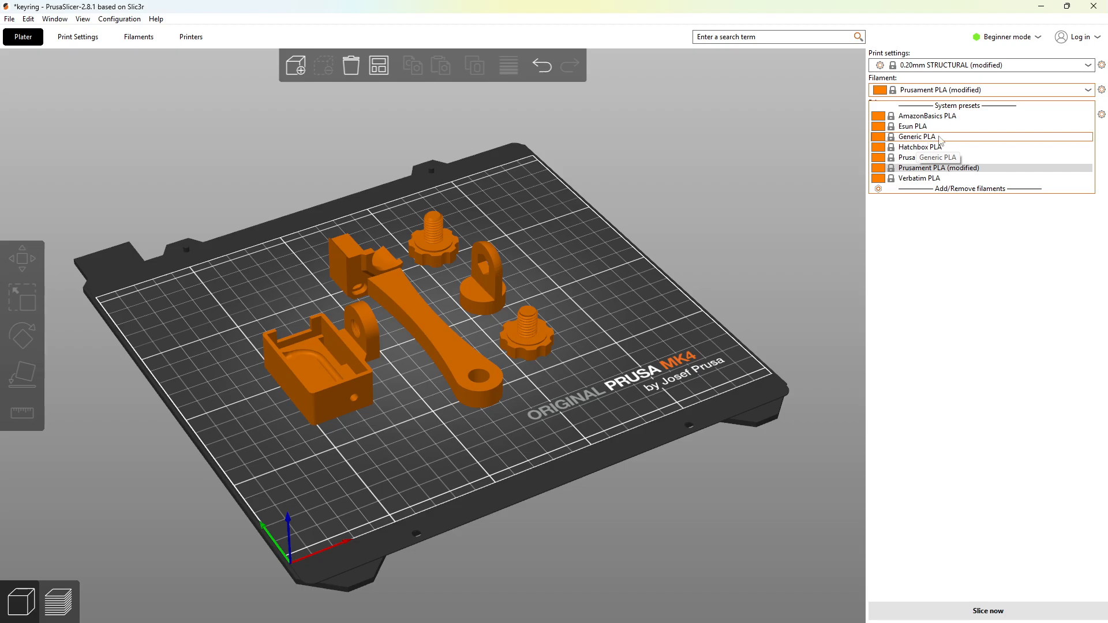
{"action": "left_click", "coordinate": [1007, 95]}
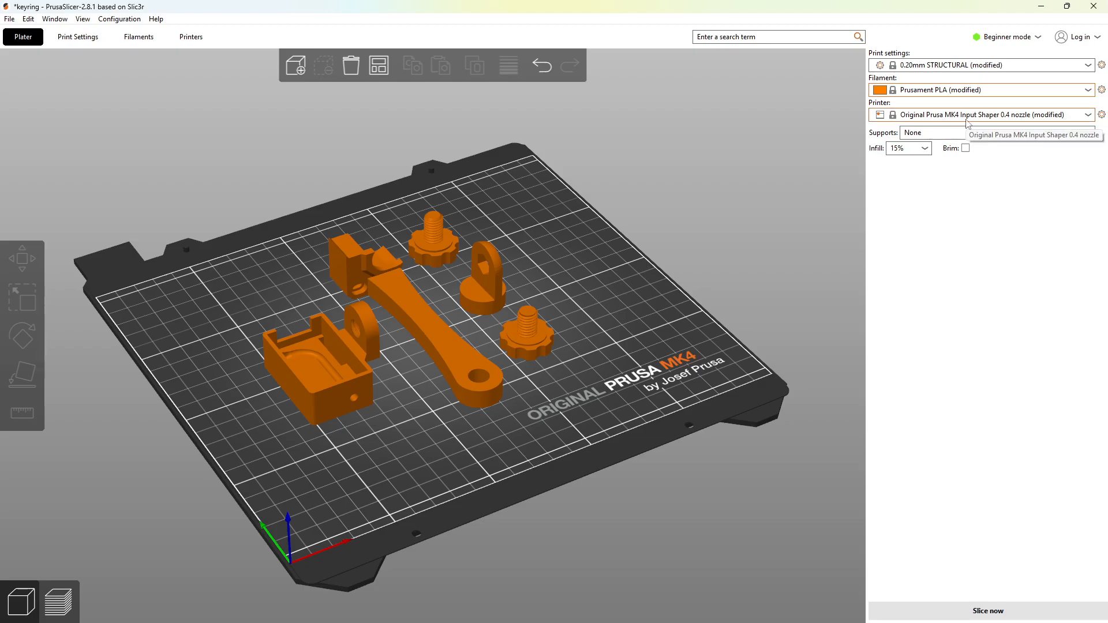
{"action": "left_click", "coordinate": [492, 268]}
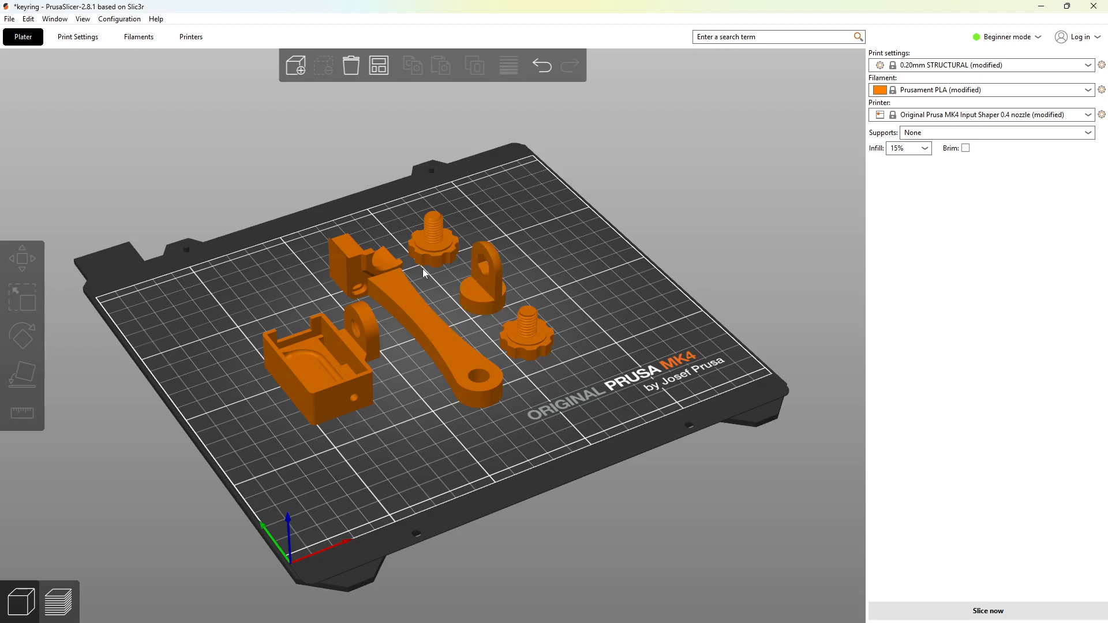
Step: Set supports to Everywhere and slice the plate
{"action": "left_click", "coordinate": [963, 135]}
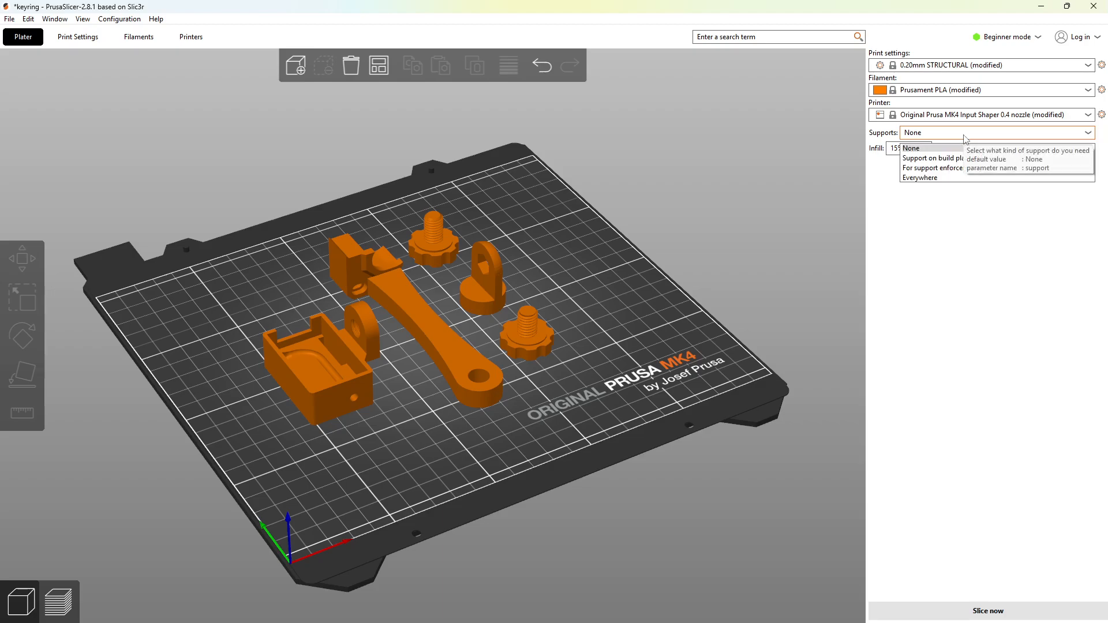
{"action": "left_click", "coordinate": [920, 178]}
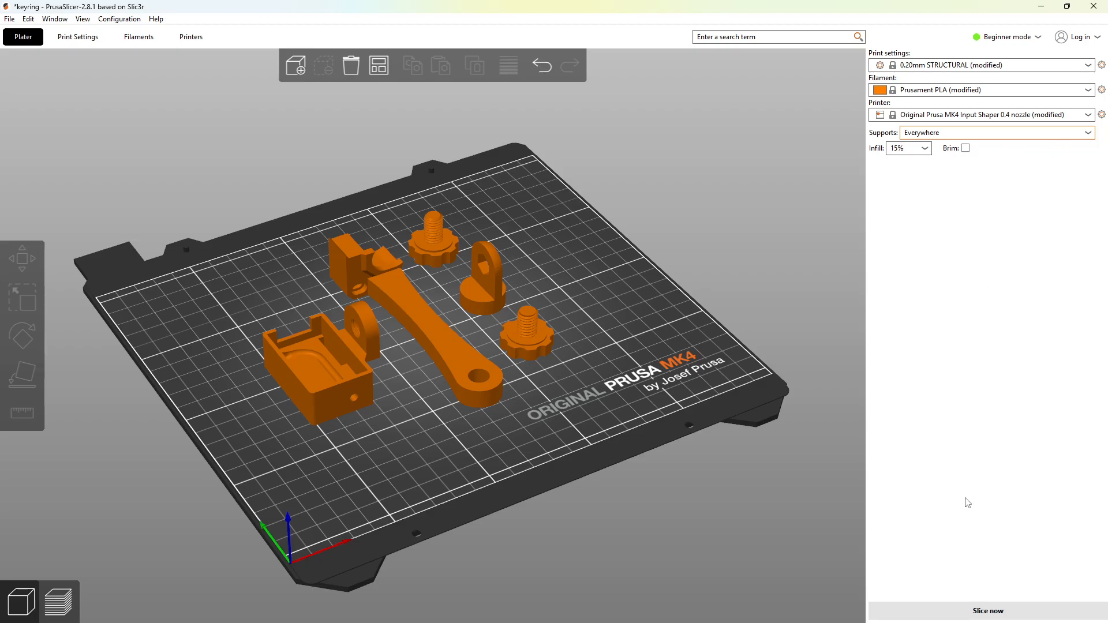
{"action": "left_click", "coordinate": [998, 611]}
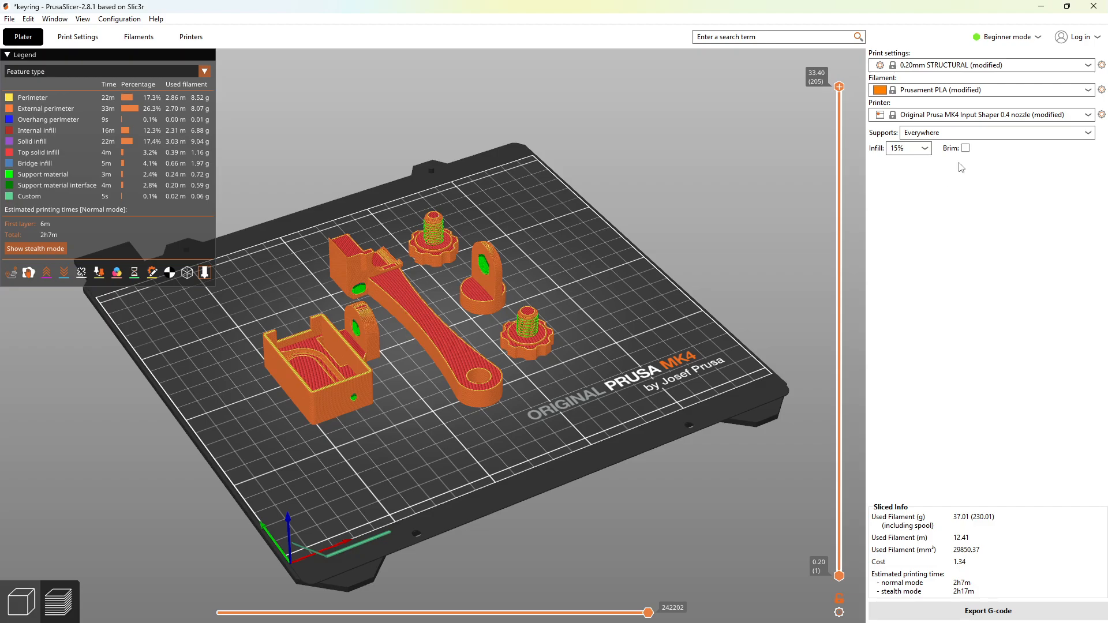
Step: Set supports to None and slice the plate again
{"action": "left_click", "coordinate": [965, 134]}
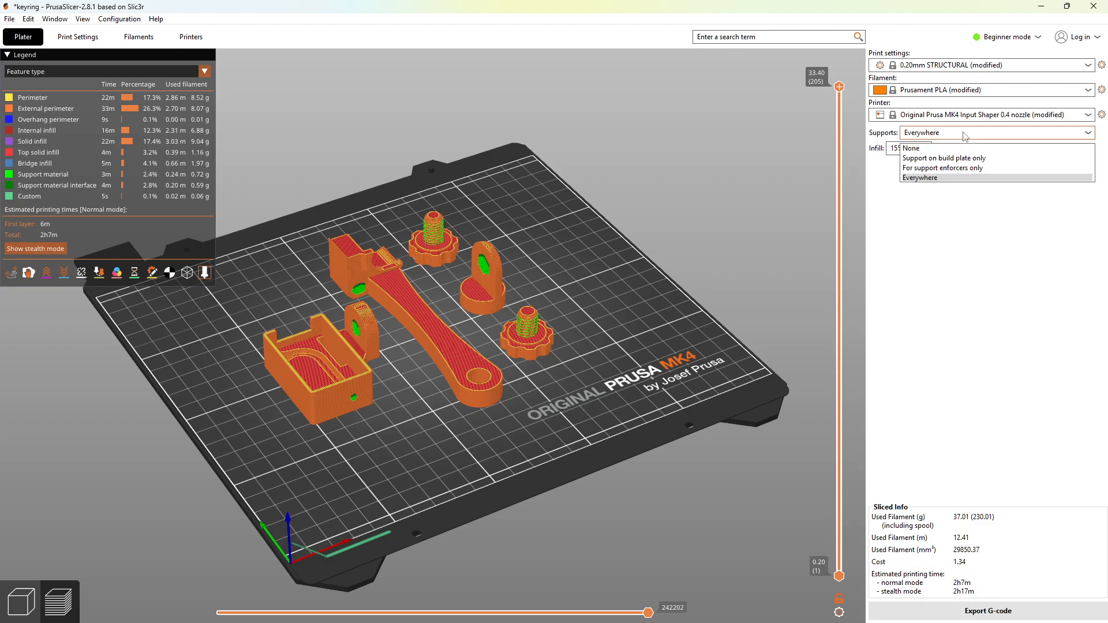
{"action": "left_click", "coordinate": [949, 146]}
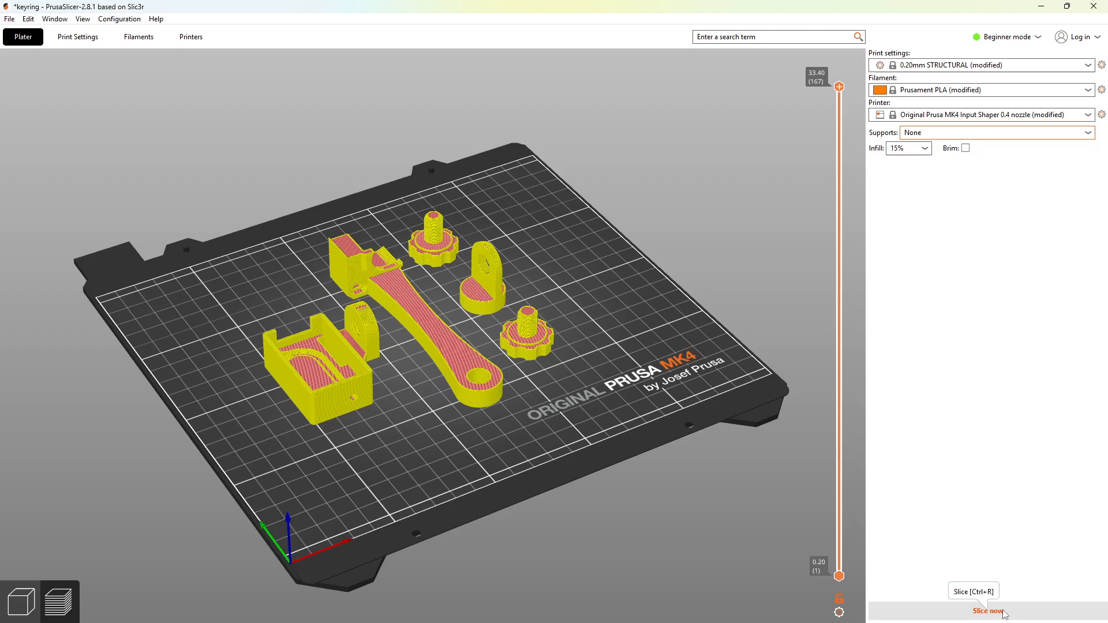
{"action": "left_click", "coordinate": [1003, 612]}
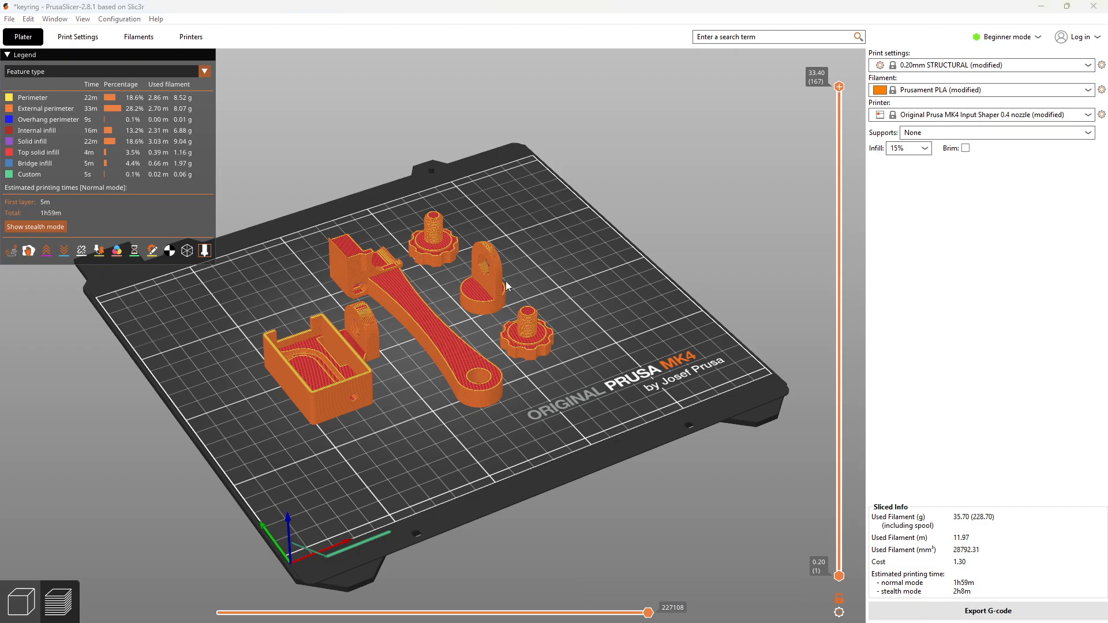
Step: Inspect the parts' inner layers by lowering the preview to about 8.40 mm, and restore the full-height view
{"action": "mouse_move", "coordinate": [840, 88]}
{"action": "left_click_drag", "start_coordinate": [840, 89], "coordinate": [839, 451]}
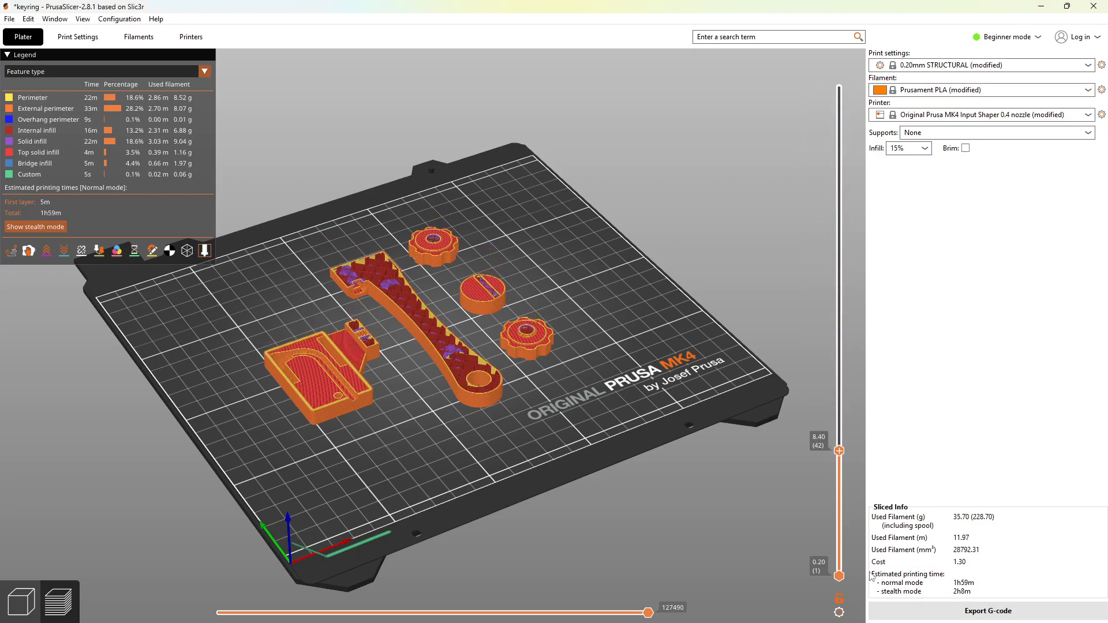
{"action": "left_click_drag", "start_coordinate": [872, 576], "coordinate": [837, 83]}
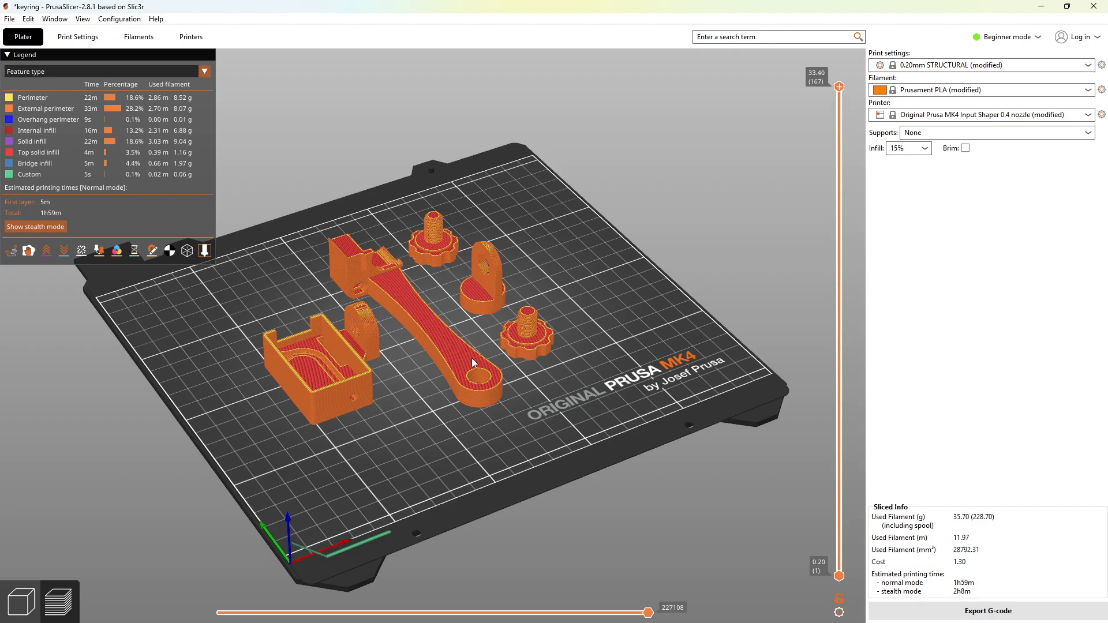
Step: Export the G-code to the Downloads folder, naming the .bgcode file with the owner's surname followed by "webcam"
{"action": "left_click", "coordinate": [979, 613]}
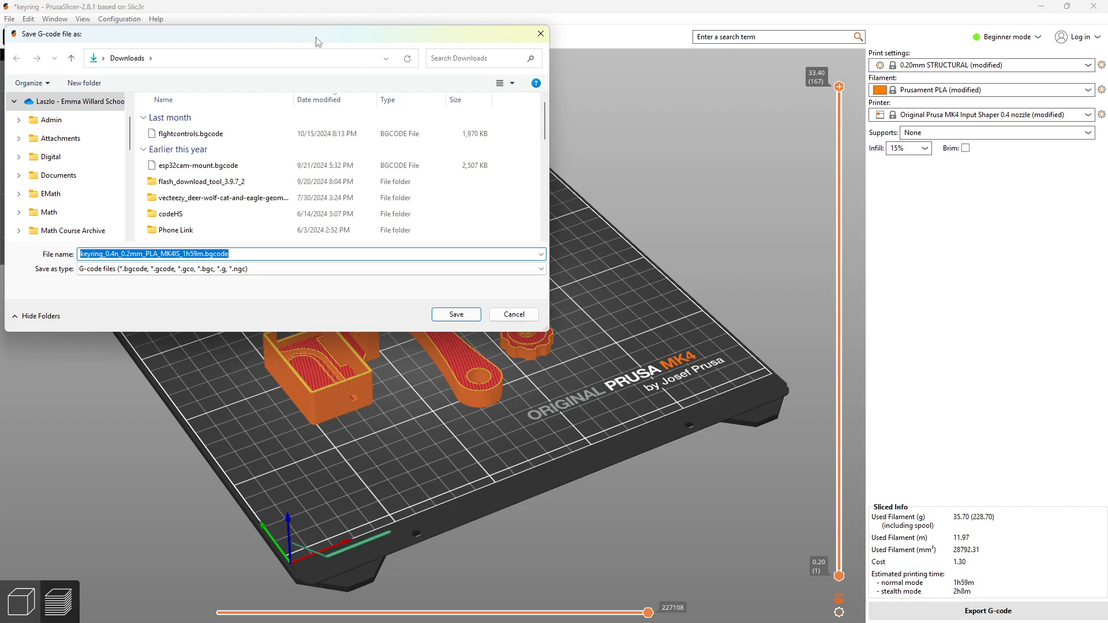
{"action": "left_click_drag", "start_coordinate": [319, 41], "coordinate": [513, 62]}
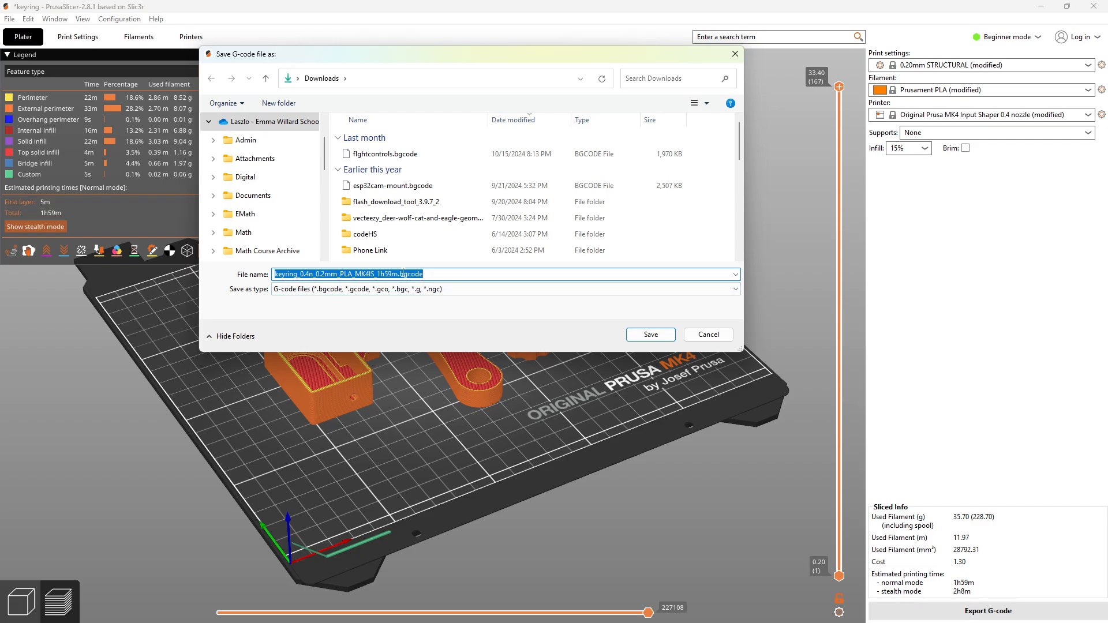
{"action": "left_click", "coordinate": [403, 274]}
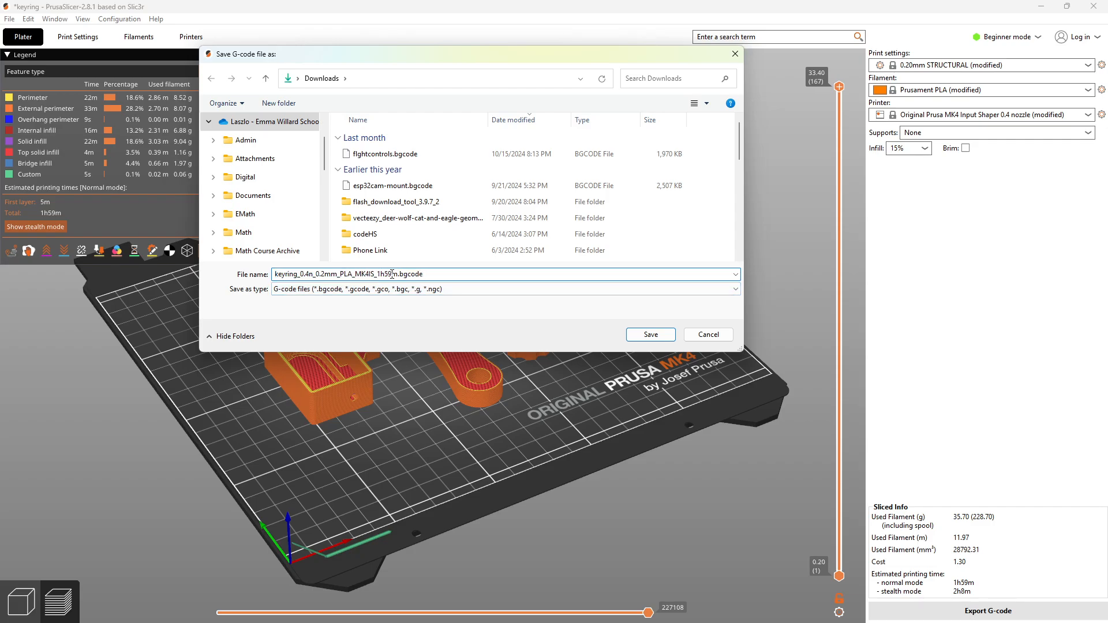
{"action": "left_click_drag", "start_coordinate": [397, 274], "coordinate": [255, 267]}
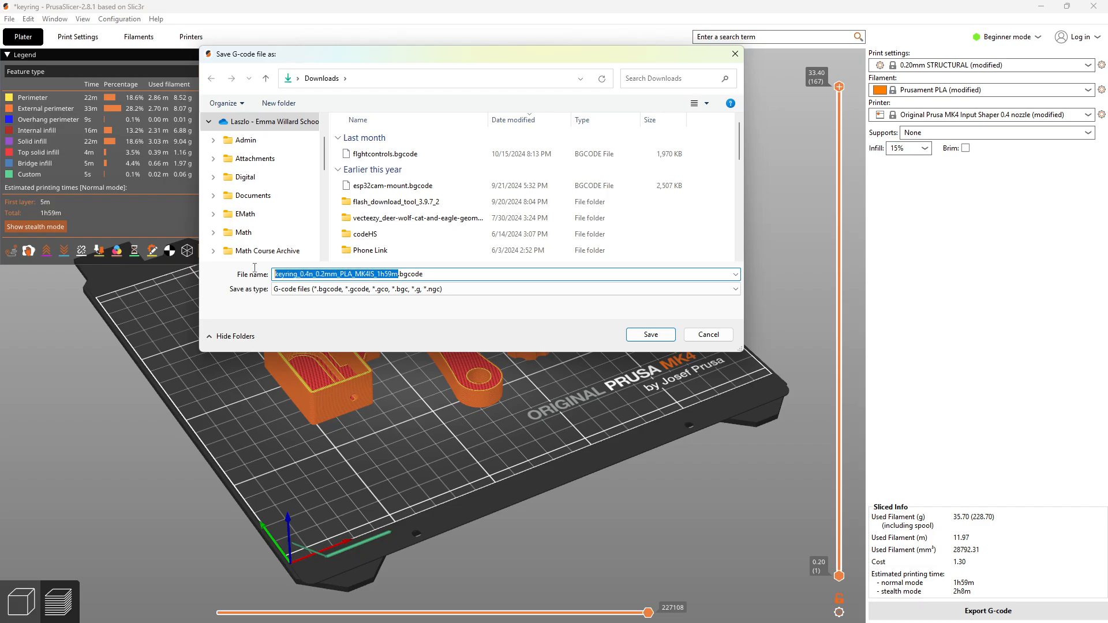
{"action": "type", "text": "b"}
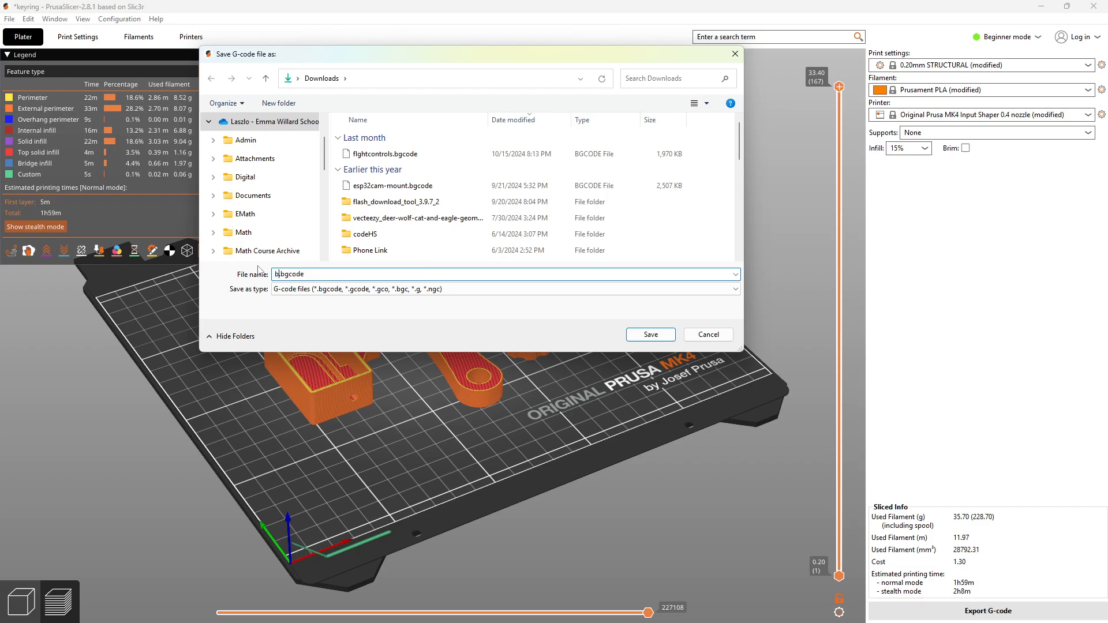
{"action": "type", "text": "a"}
{"action": "type", "text": "rdos webcam"}
{"action": "left_click", "coordinate": [650, 334]}
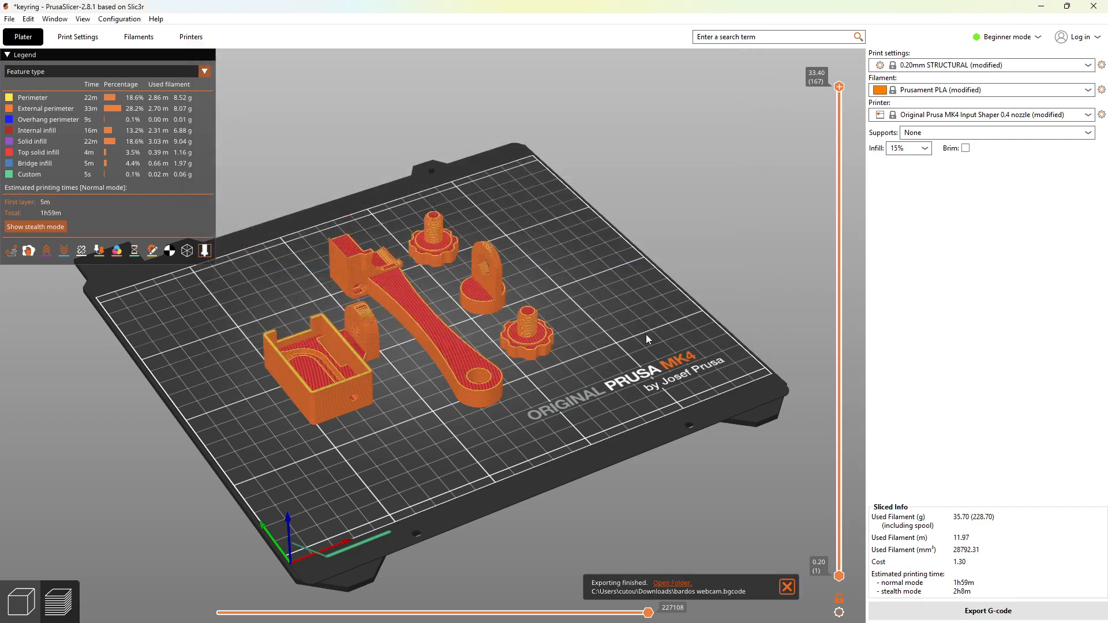